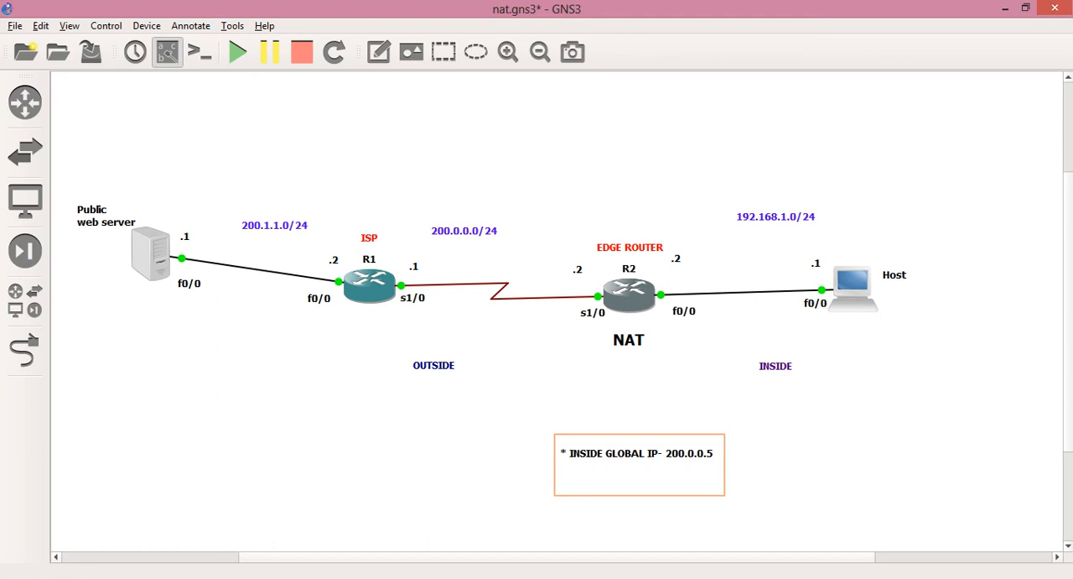
# Switch to the R2 console and enter global configuration mode
pyautogui.hotkey('alt', 'Tab')
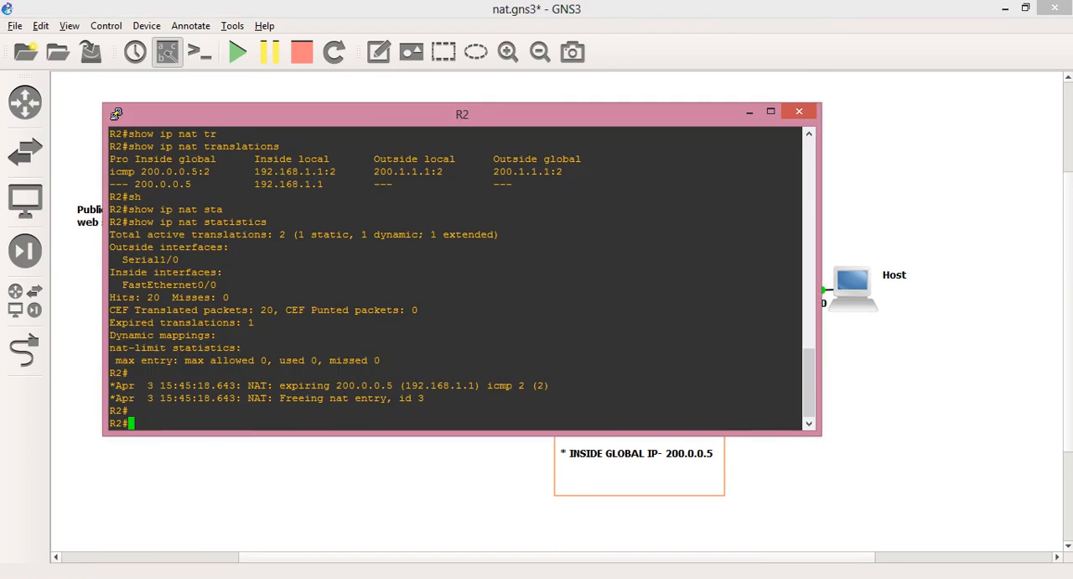
pyautogui.write('conf t')
pyautogui.press('Return')
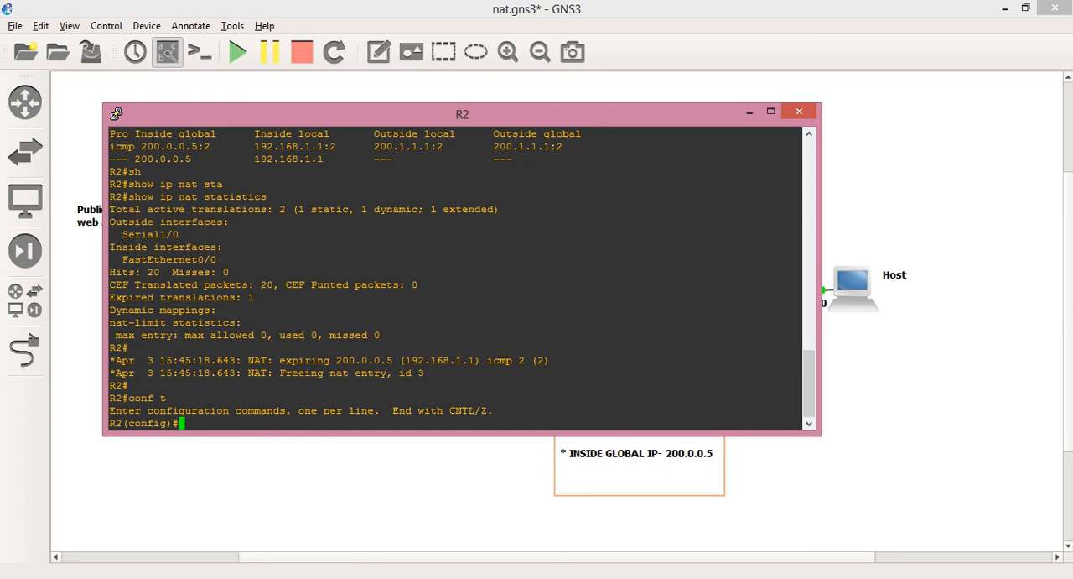
# Configure R2's interface fastEthernet 0/0 as the NAT inside interface with "ip nat inside"
pyautogui.write('inter')
pyautogui.press('Tab')
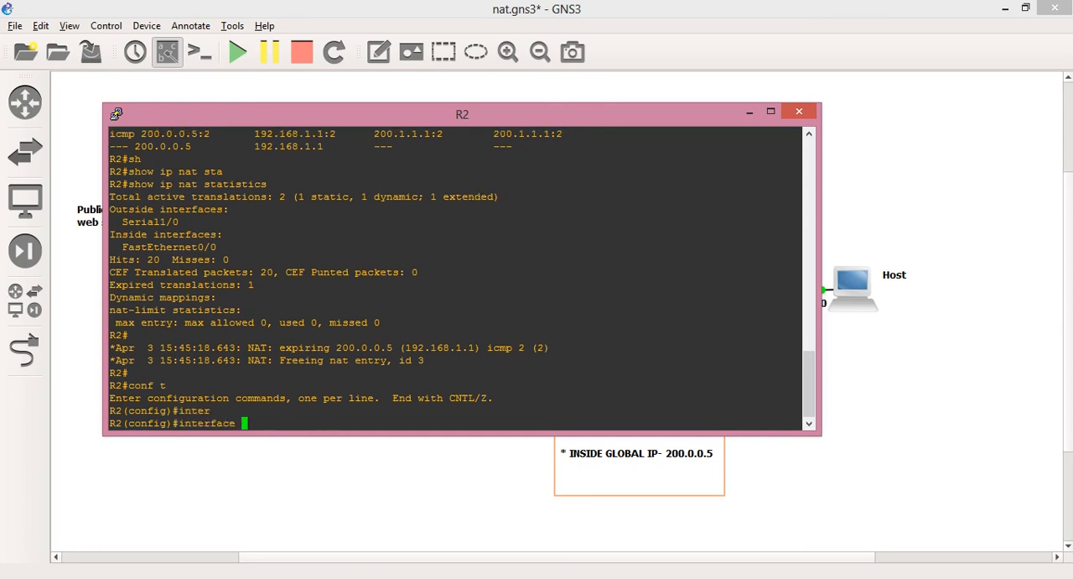
pyautogui.write('fas')
pyautogui.press('Tab')
pyautogui.write('0')
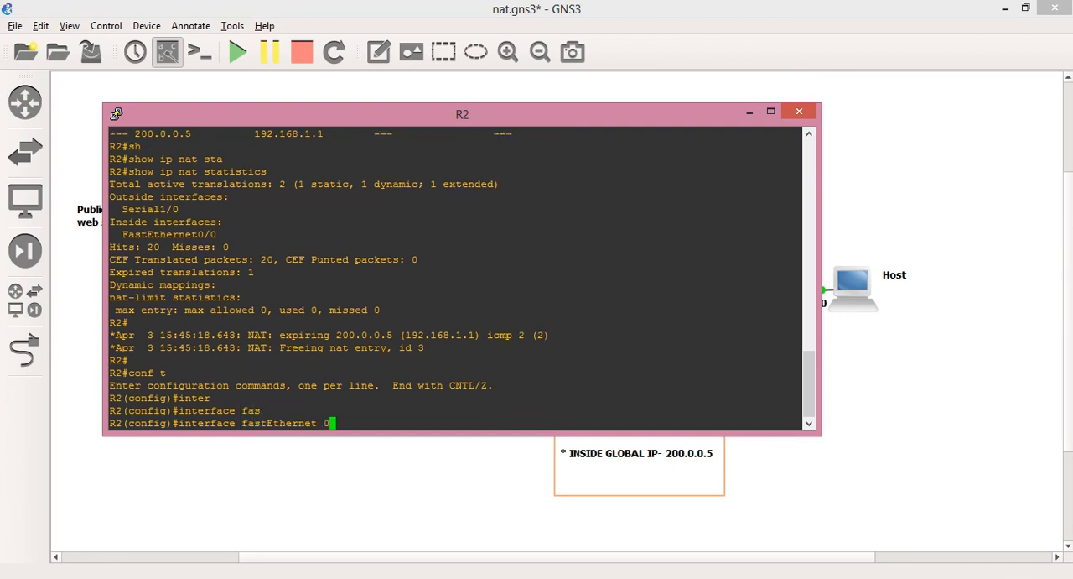
pyautogui.write('/0')
pyautogui.press('Return')
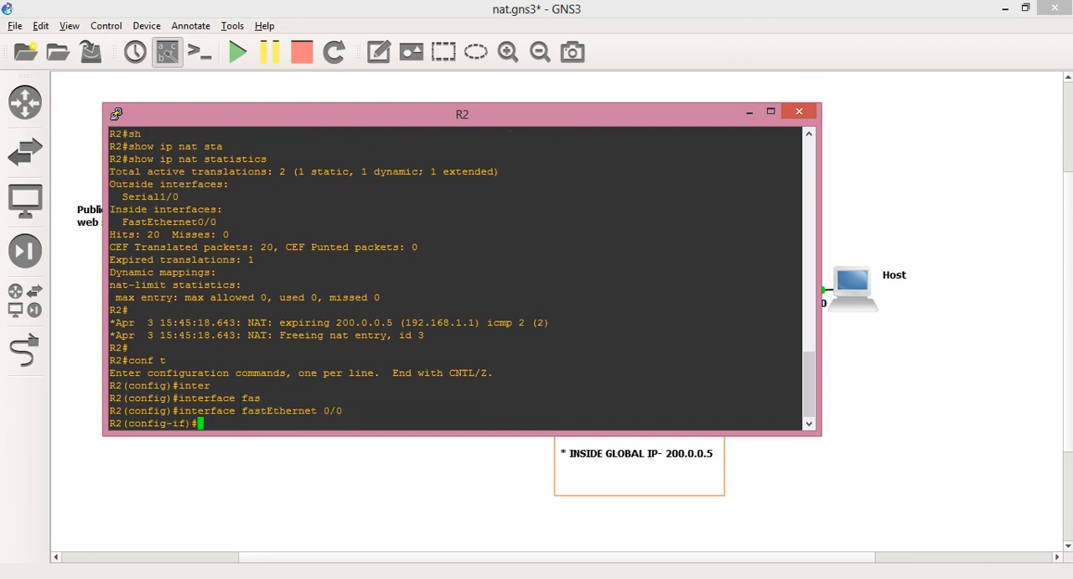
pyautogui.moveTo(419, 114); pyautogui.dragTo(412, 165)
pyautogui.write('ip ')
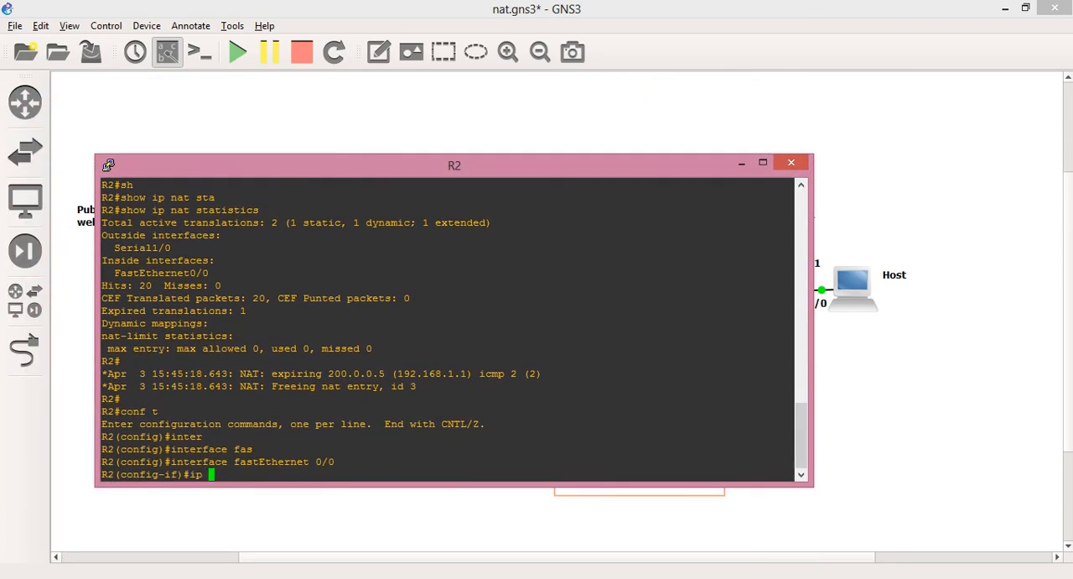
pyautogui.write('nat ins')
pyautogui.press('Tab')
pyautogui.press('Return')
# Configure R2's interface serial 1/0 as the NAT outside interface with "ip nat outside"
pyautogui.write('i')
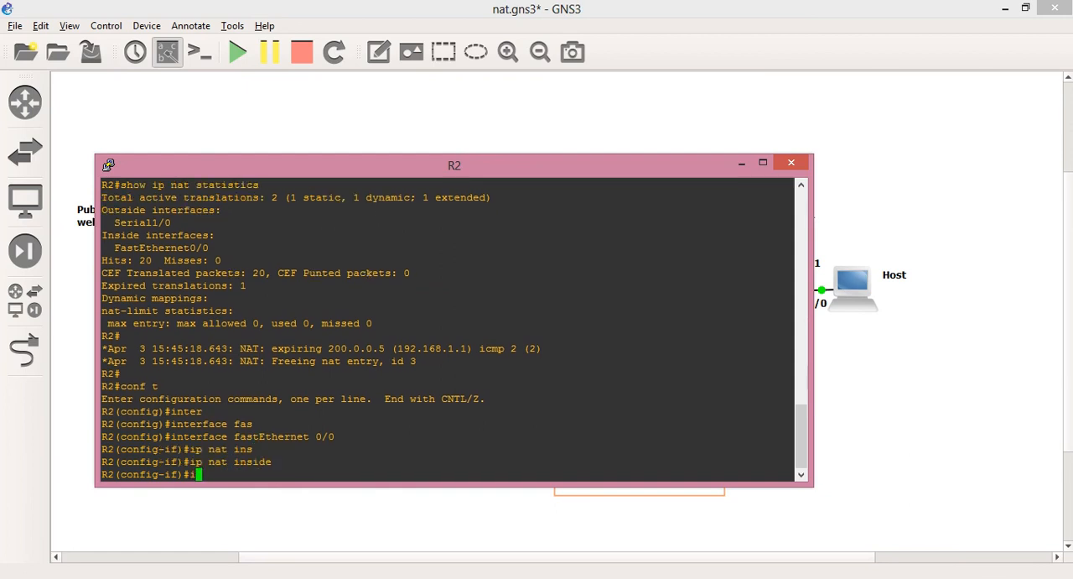
pyautogui.write('nterface serial')
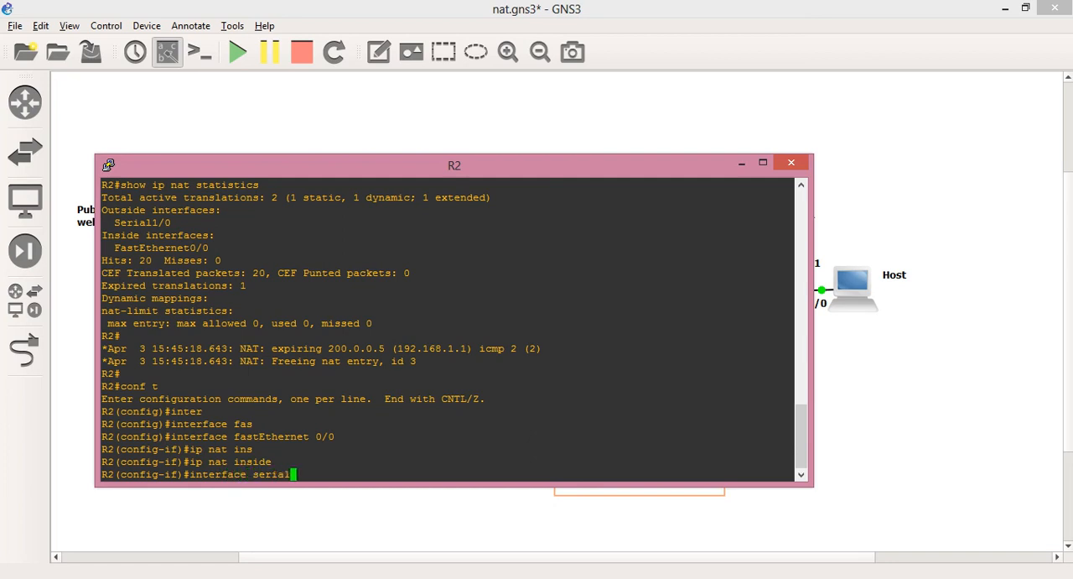
pyautogui.write(' 1/0')
pyautogui.press('Return')
pyautogui.write('i')
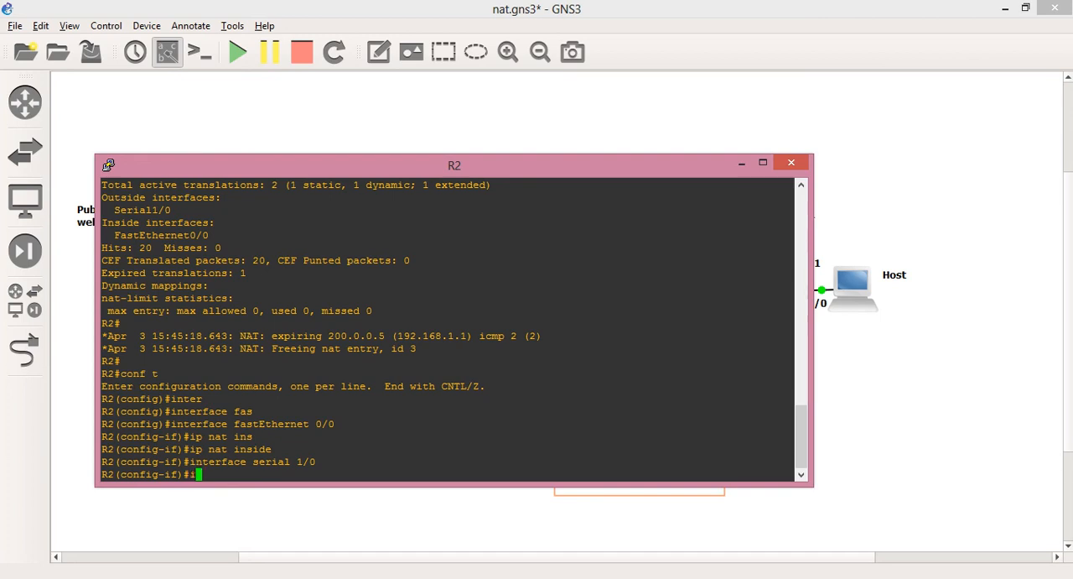
pyautogui.write('p nat out')
pyautogui.press('Tab')
pyautogui.press('Return')
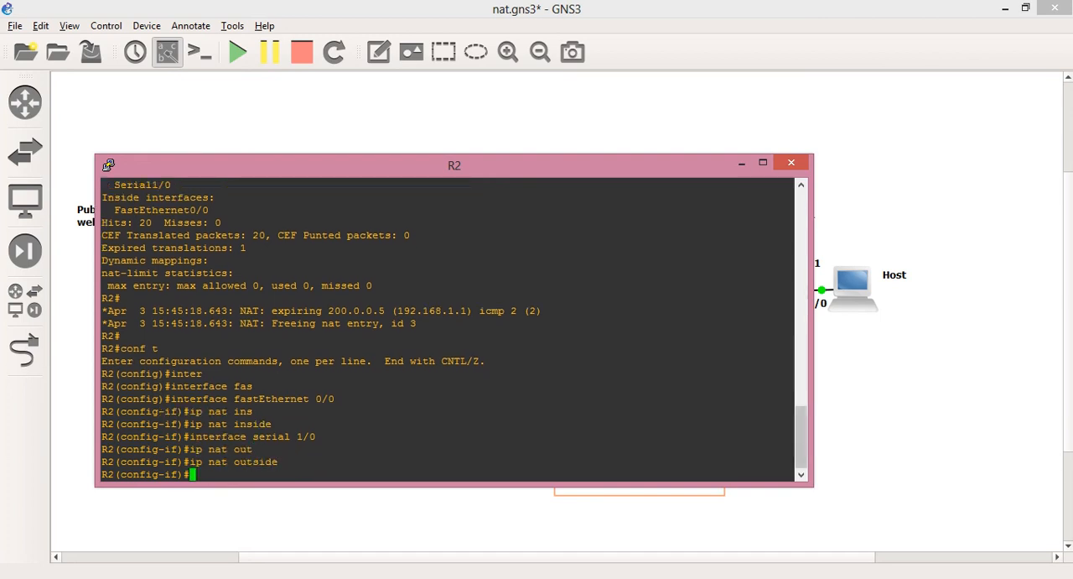
# Narrow and reposition the R2 console to uncover the inside network, and exit interface configuration mode
pyautogui.moveTo(811, 360); pyautogui.dragTo(655, 360)
pyautogui.moveTo(470, 165); pyautogui.dragTo(386, 103)
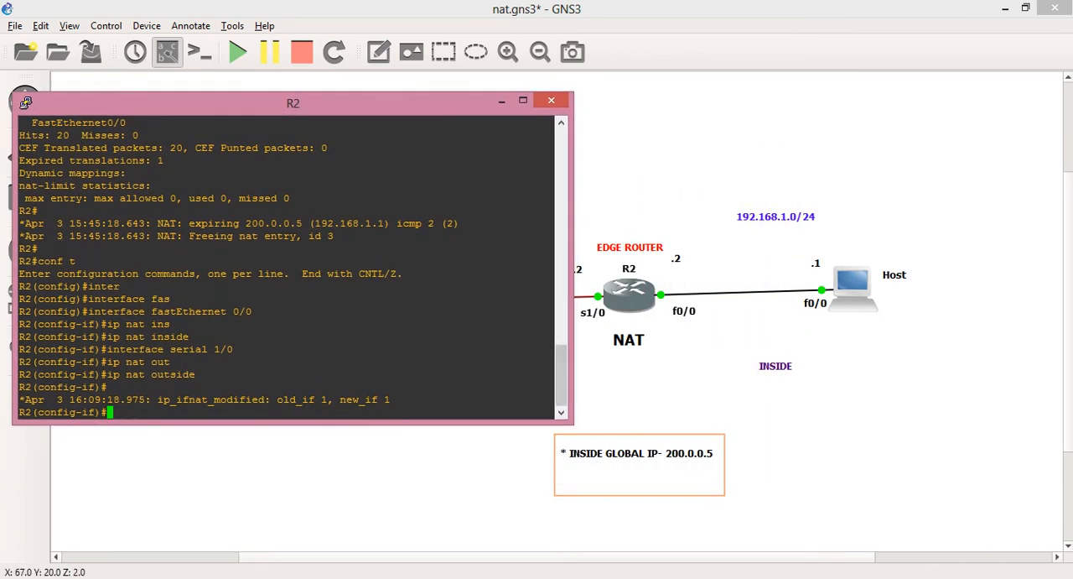
pyautogui.write('exit')
pyautogui.press('Return')
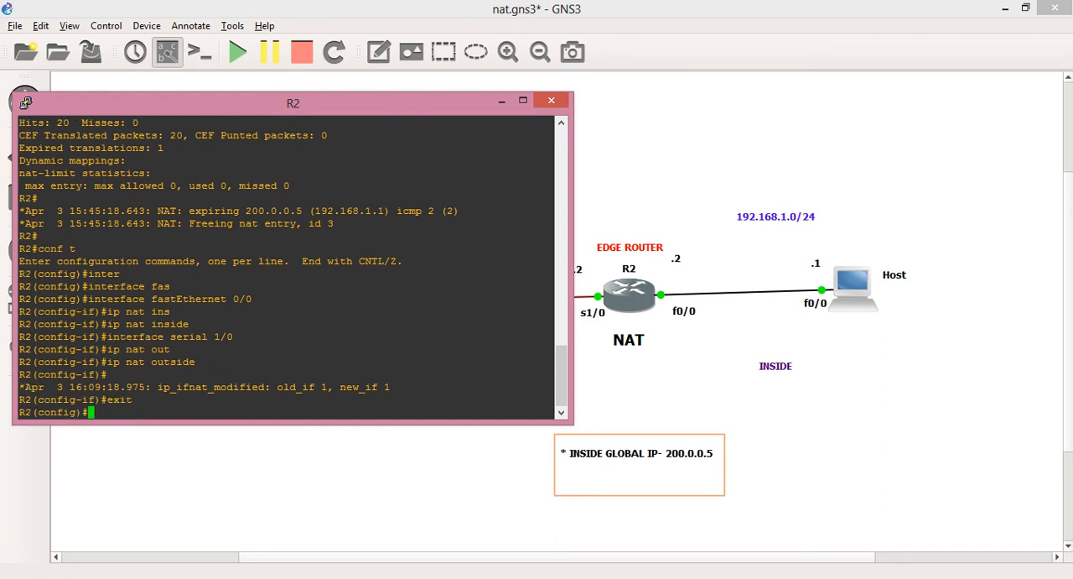
# Create a static NAT mapping on R2 with "ip nat inside source static 192.168.1.1 200.0.0.5"
pyautogui.write('ip nat insi')
pyautogui.press('Tab')
pyautogui.write('sou')
pyautogui.press('Tab')
pyautogui.write('sta')
pyautogui.press('Tab')
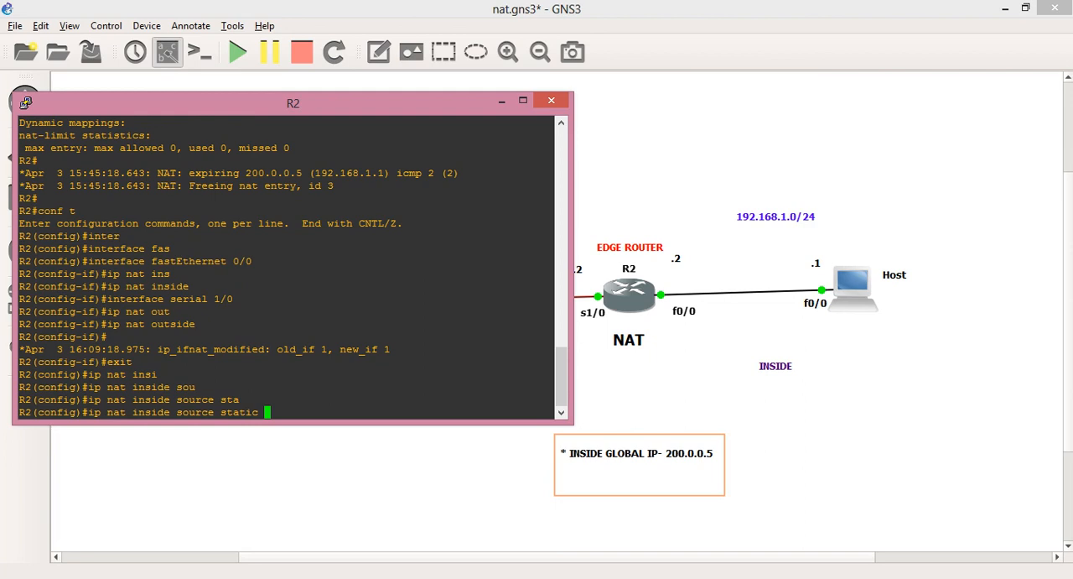
pyautogui.write('192.168.1.1')
pyautogui.write('200.0.0.5')
pyautogui.press('Return')
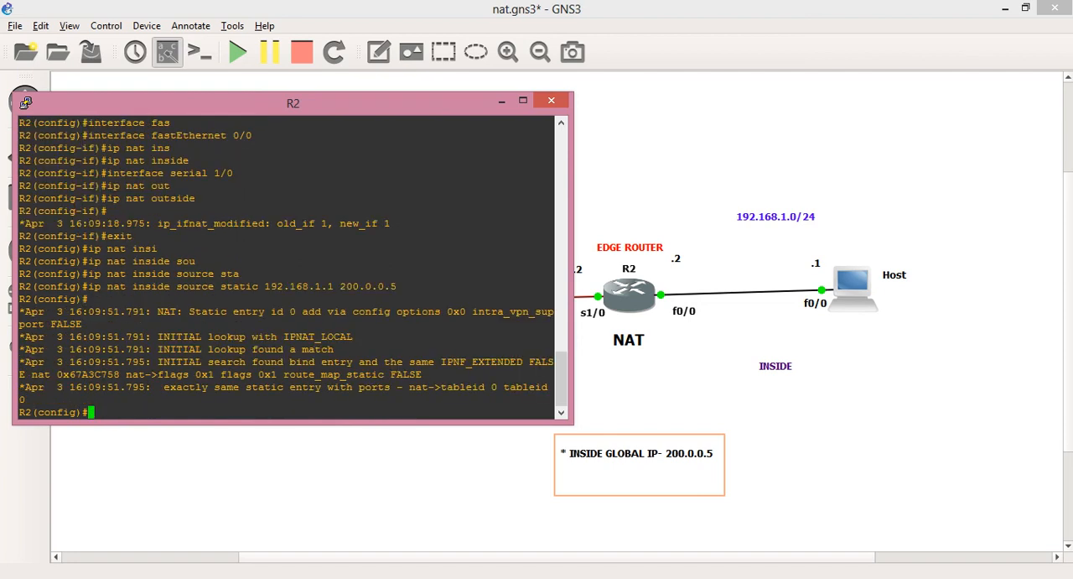
# Leave configuration mode on R2 and close its console
pyautogui.press('Return')
pyautogui.press('Return')
pyautogui.press('Return')
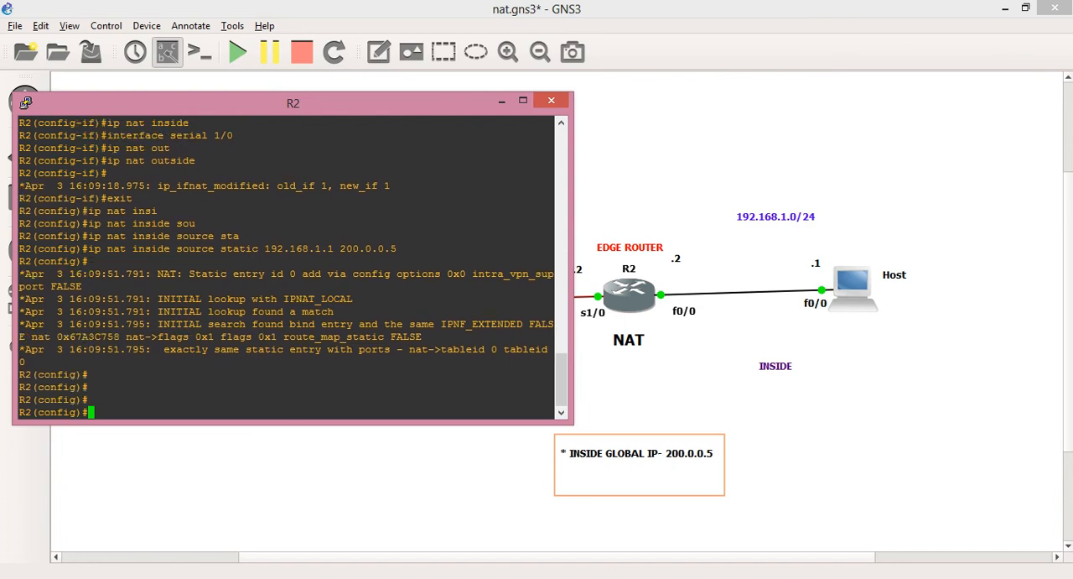
pyautogui.hotkey('ctrl', 'z')
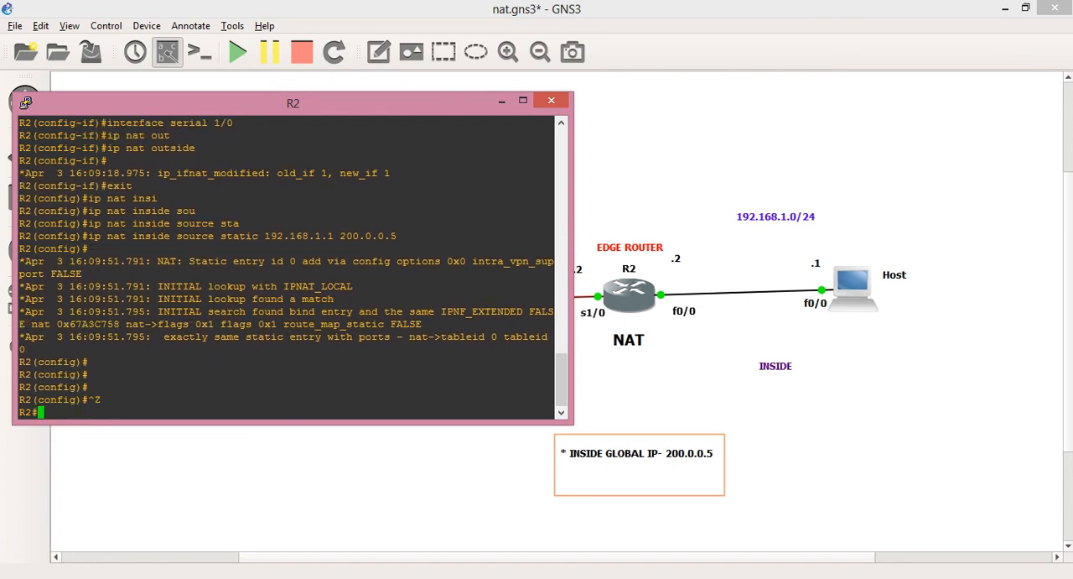
pyautogui.press('Return')
pyautogui.press('Return')
pyautogui.press('Return')
pyautogui.press('Return')
pyautogui.press('Return')
pyautogui.press('Return')
pyautogui.press('Return')
pyautogui.press('Return')
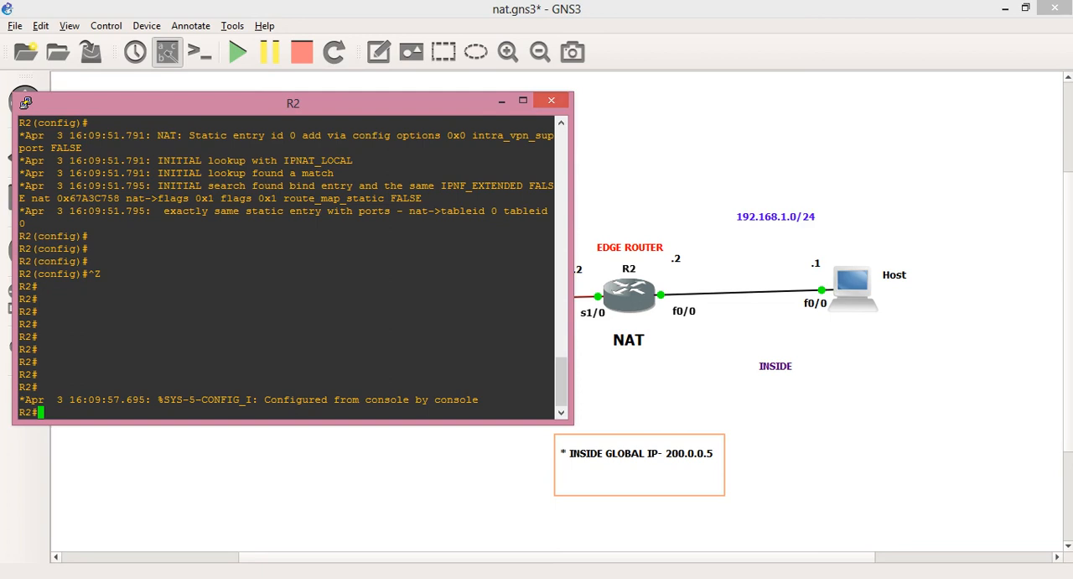
pyautogui.click(551, 99)
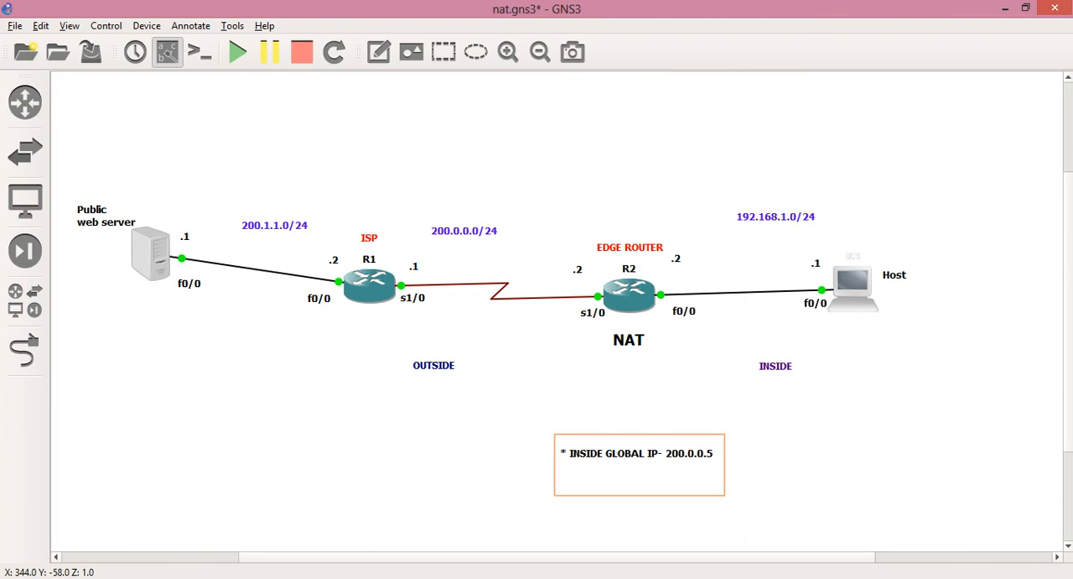
# Ping the public web server at 200.1.1.1 from the Host's console, and close that console
pyautogui.doubleClick(852, 286)
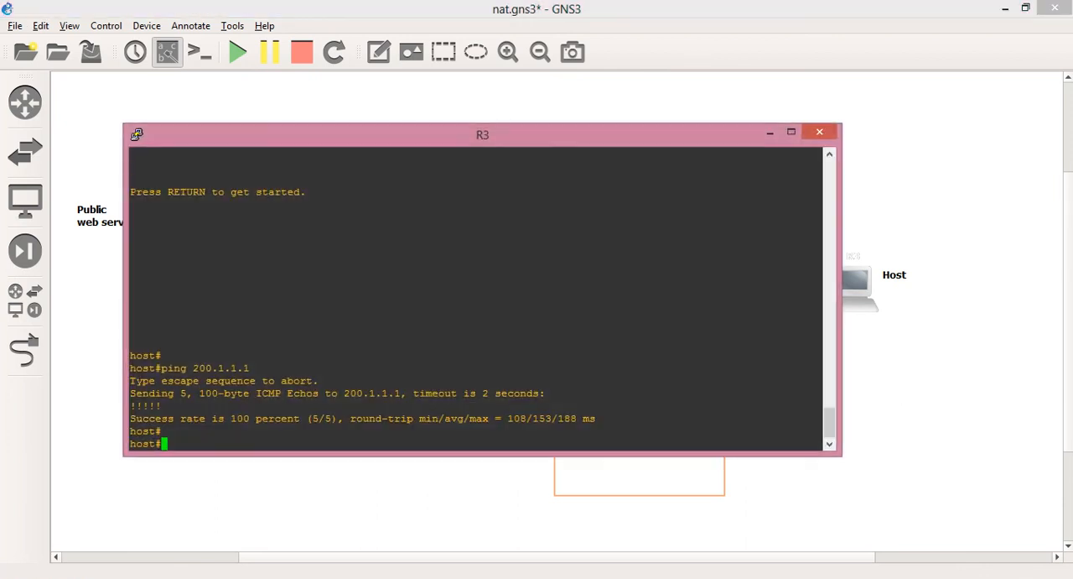
pyautogui.moveTo(139, 134); pyautogui.dragTo(249, 158)
pyautogui.write('ping 200.1.1.1')
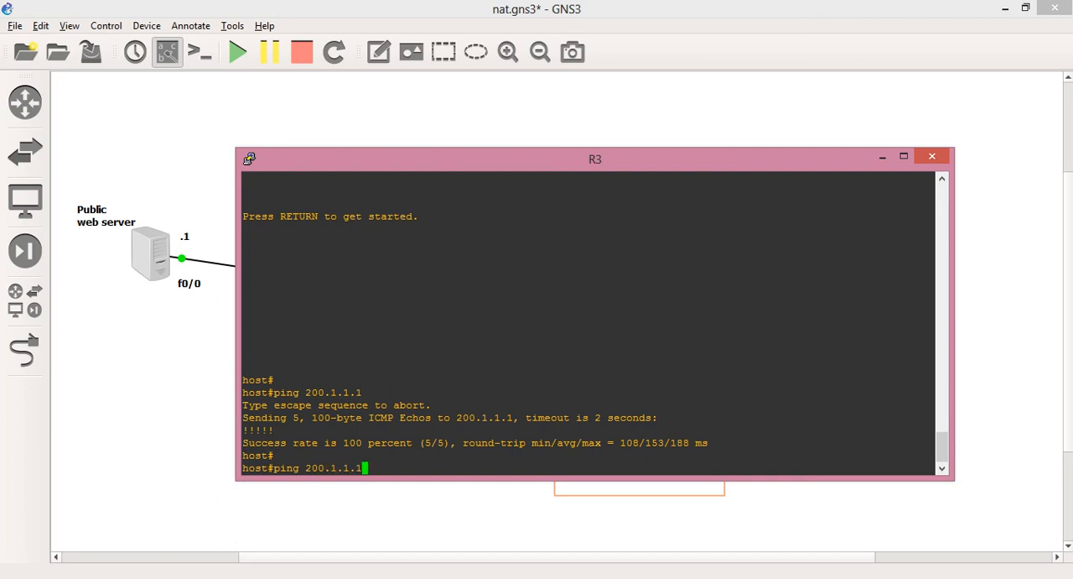
pyautogui.press('Return')
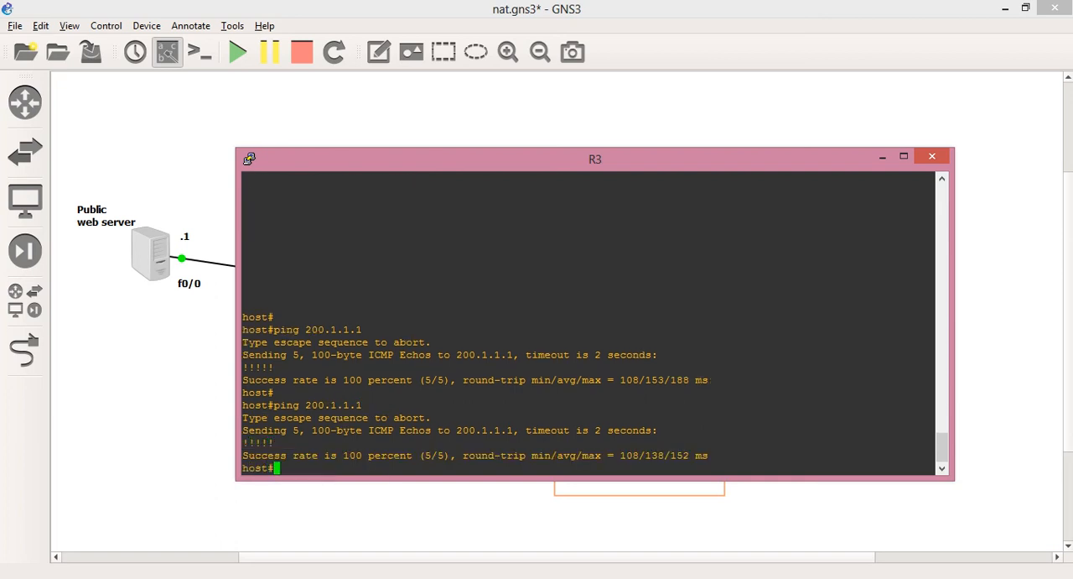
pyautogui.click(932, 156)
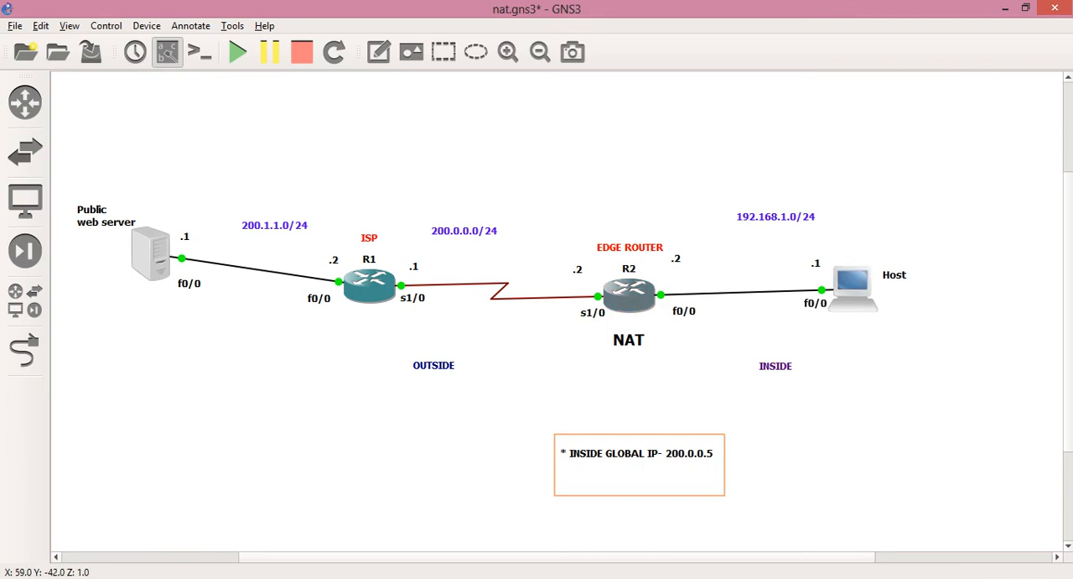
# Reopen the R2 console and review the NAT entries with "show ip nat translations"
pyautogui.doubleClick(630, 295)
pyautogui.write('sh')
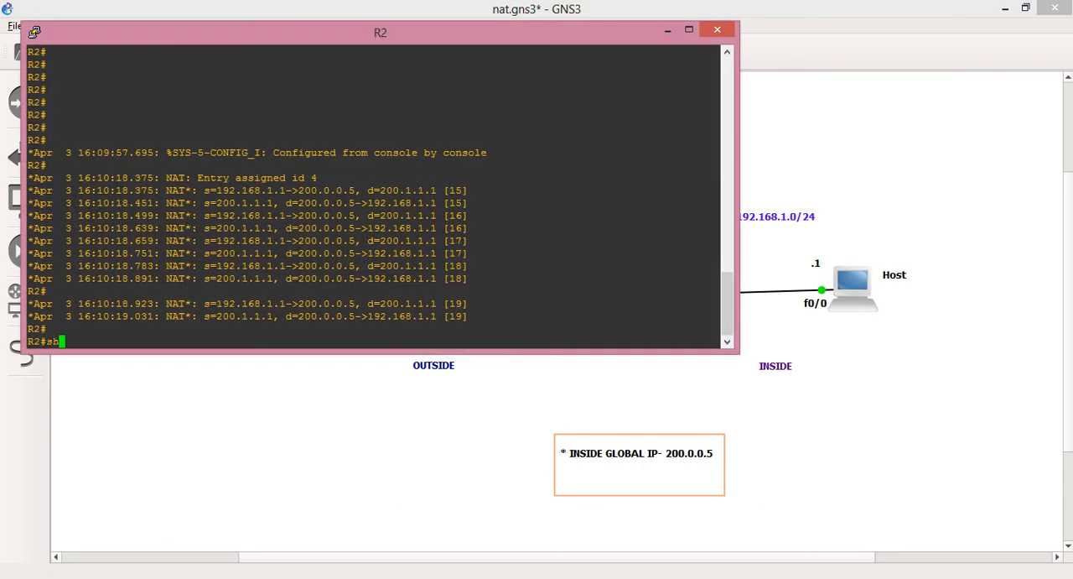
pyautogui.press('Tab')
pyautogui.write('ip na')
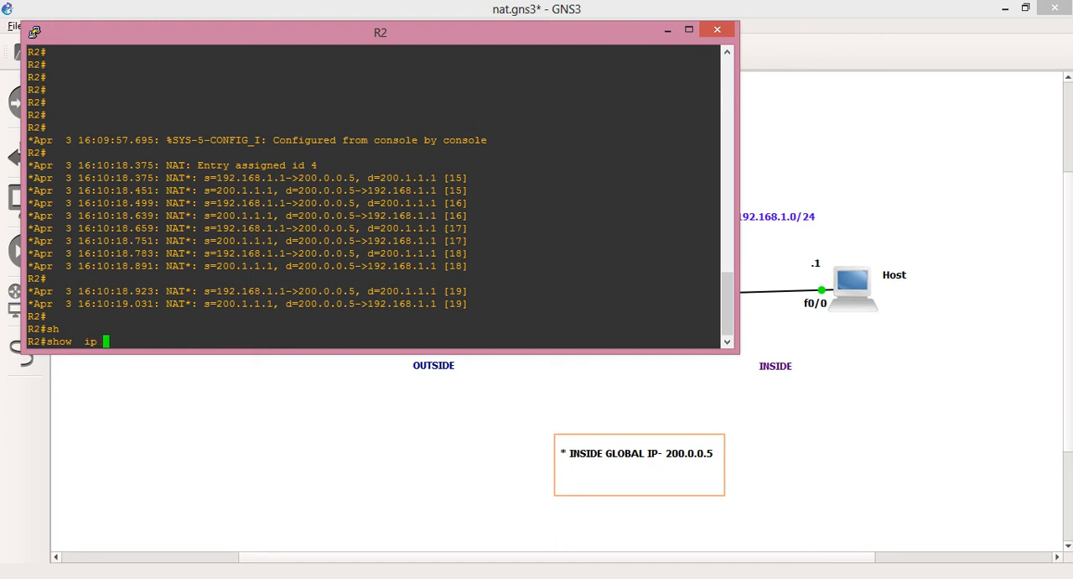
pyautogui.press('Tab')
pyautogui.write('tr')
pyautogui.press('Tab')
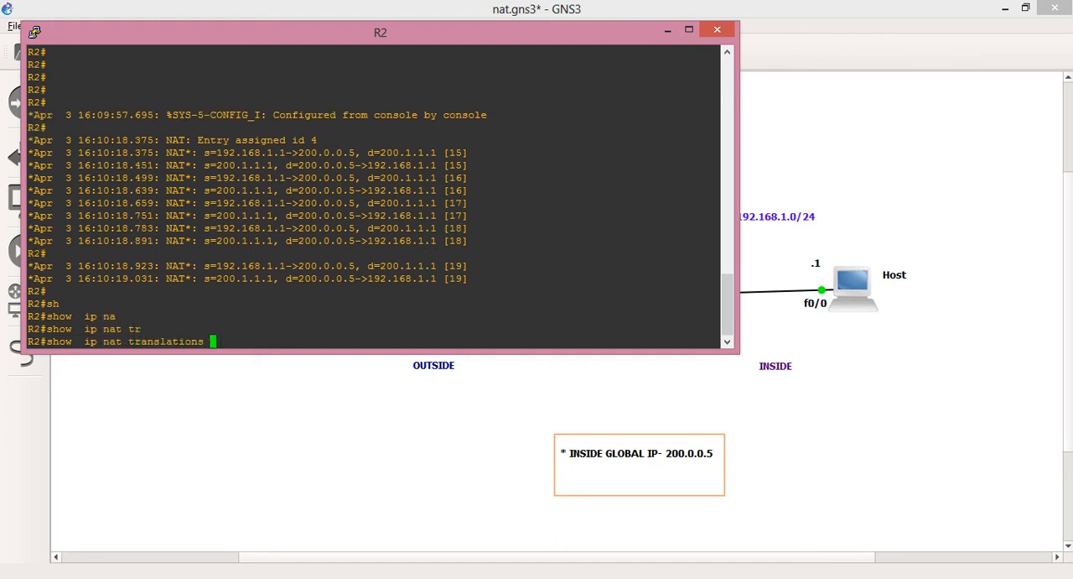
pyautogui.press('Return')
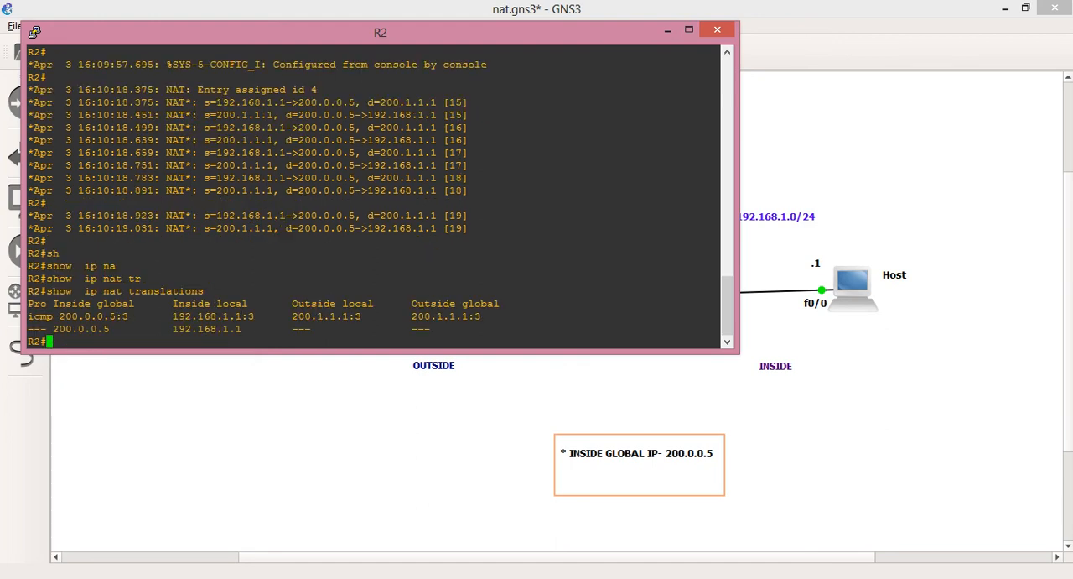
pyautogui.moveTo(53, 316); pyautogui.dragTo(720, 328)
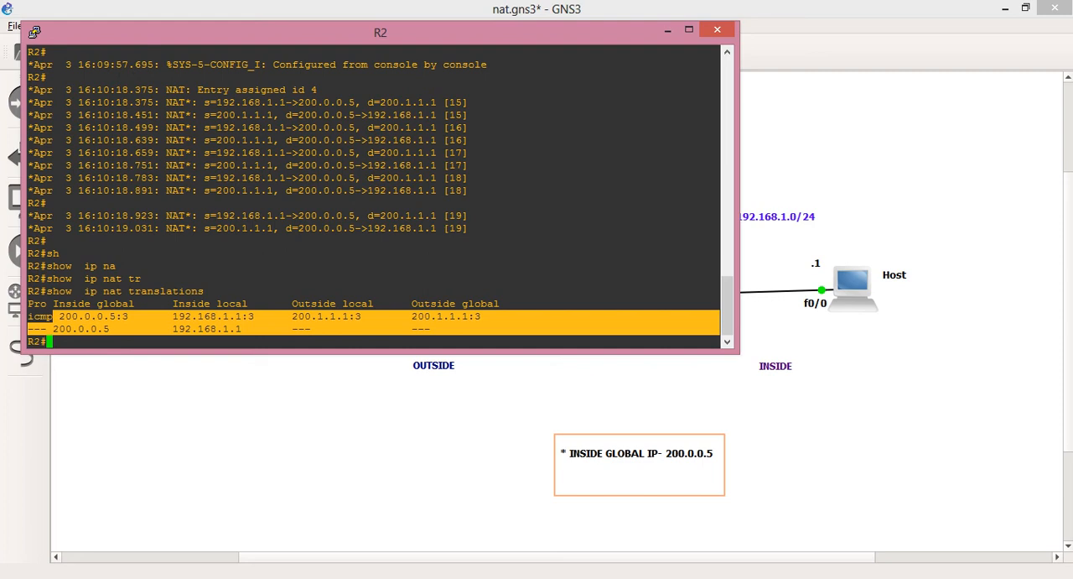
pyautogui.press('Return')
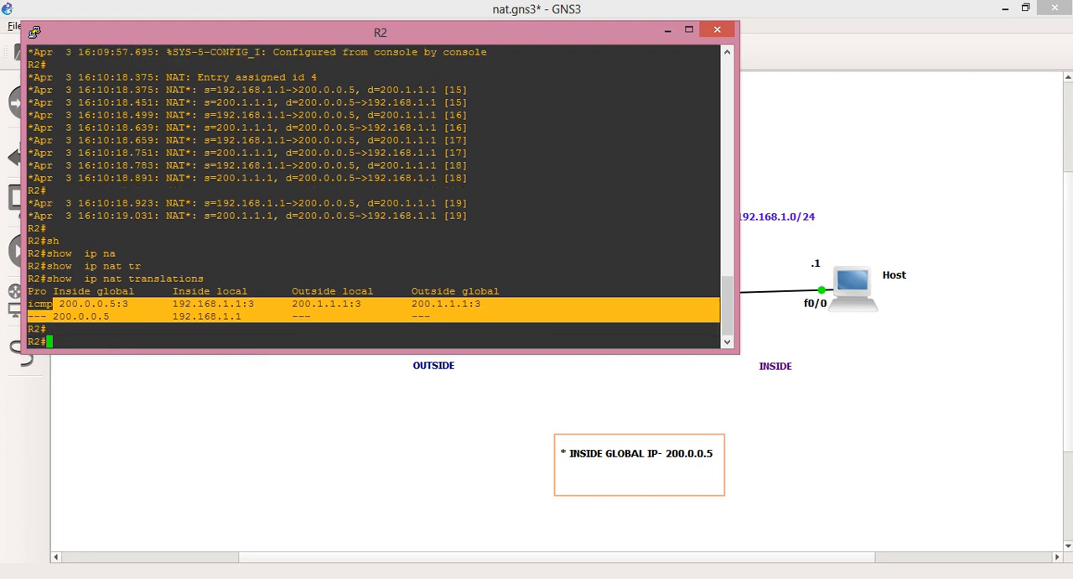
pyautogui.click(52, 304)
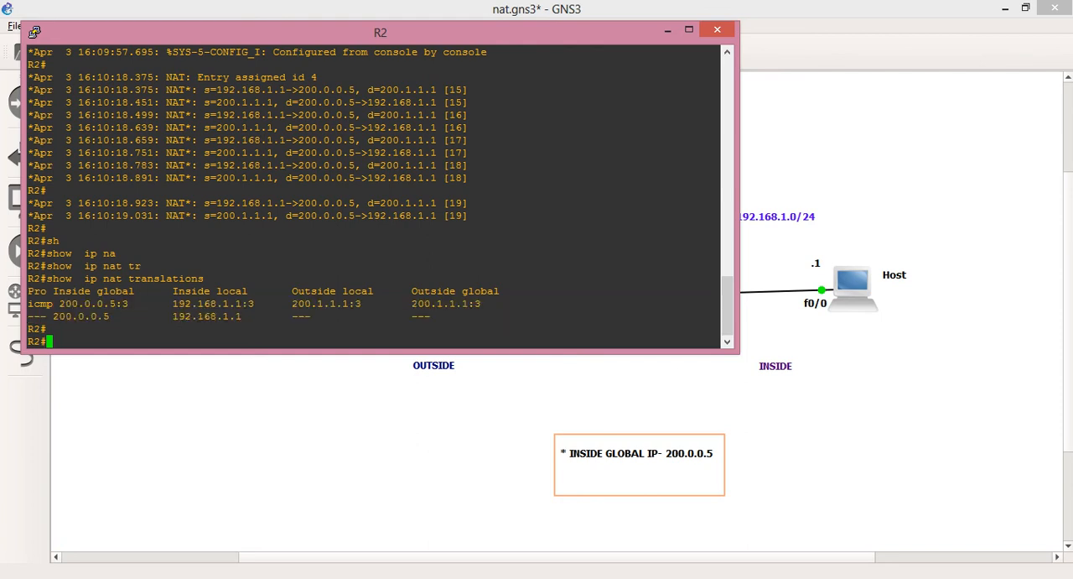
# Run "show ip nat statistics" on R2 and examine the active translations, interfaces, hits and expired translations
pyautogui.write('sh')
pyautogui.press('Tab')
pyautogui.write('ip nat')
pyautogui.press('Tab')
pyautogui.write('sta')
pyautogui.press('Tab')
pyautogui.press('Return')
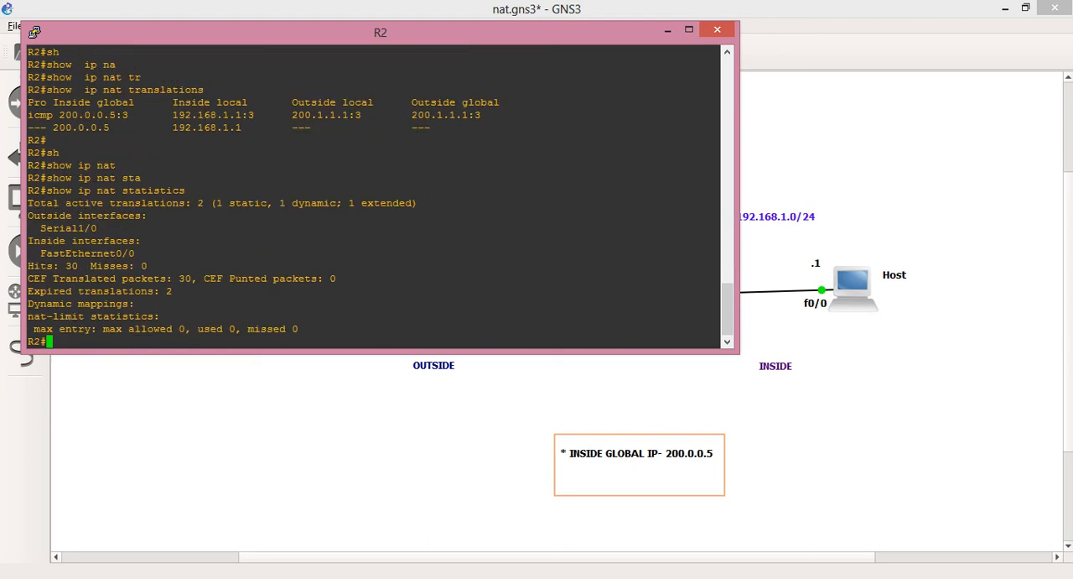
pyautogui.moveTo(205, 203); pyautogui.dragTo(134, 253)
pyautogui.moveTo(40, 266); pyautogui.dragTo(719, 266)
pyautogui.moveTo(109, 291); pyautogui.dragTo(719, 291)
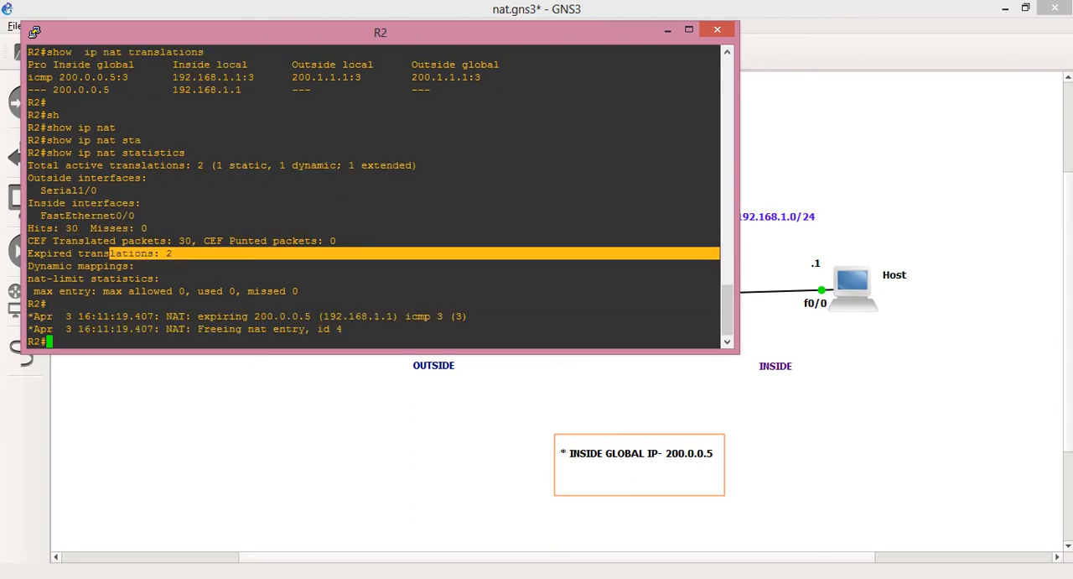
pyautogui.press('Return')
pyautogui.press('Return')
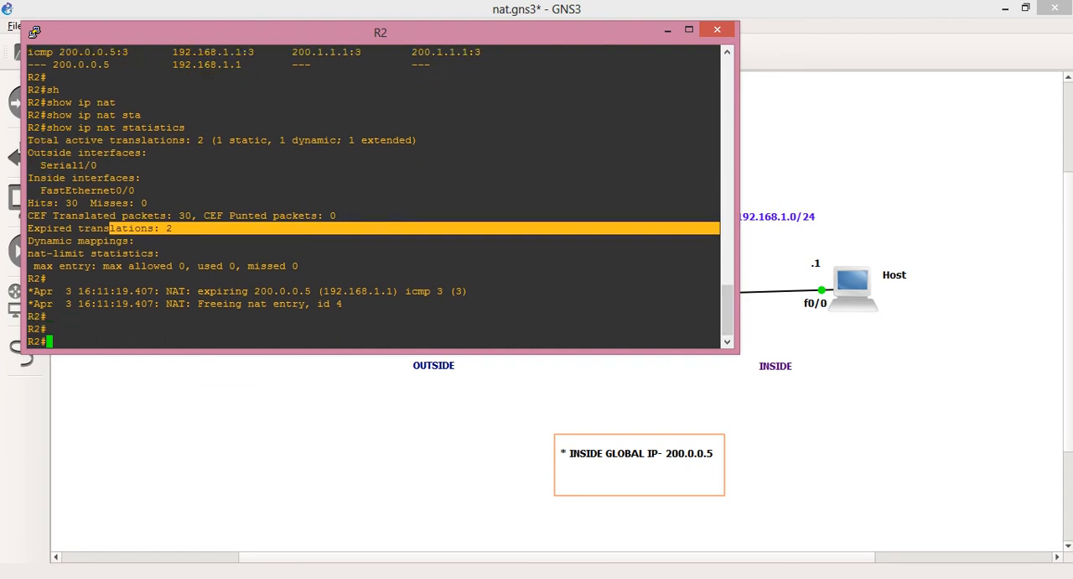
pyautogui.hotkey('ctrl', 'z')
pyautogui.press('Return')
pyautogui.press('Return')
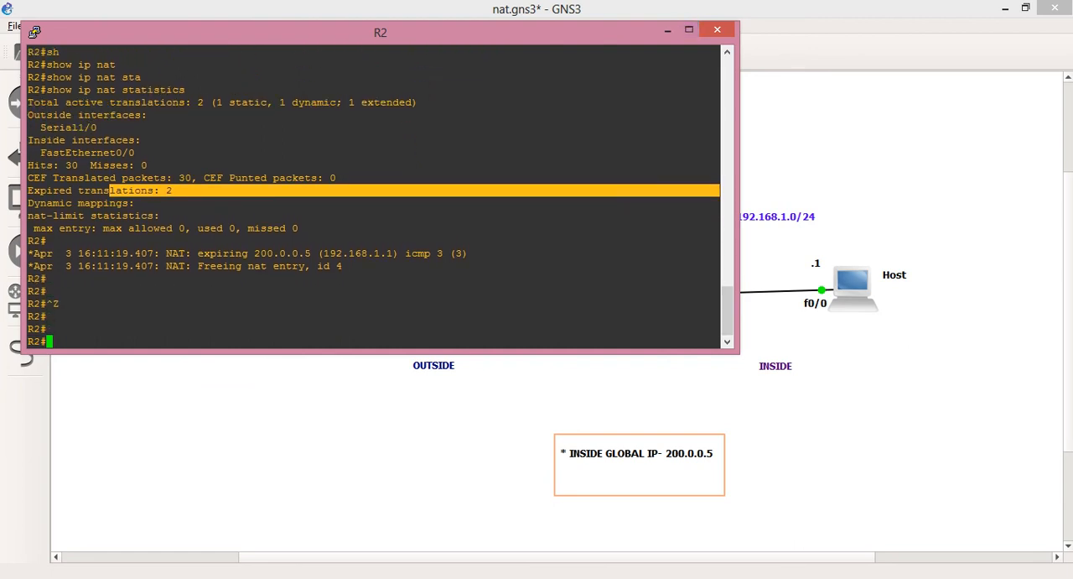
# Minimize the R2 console and try to close the running project
pyautogui.click(668, 30)
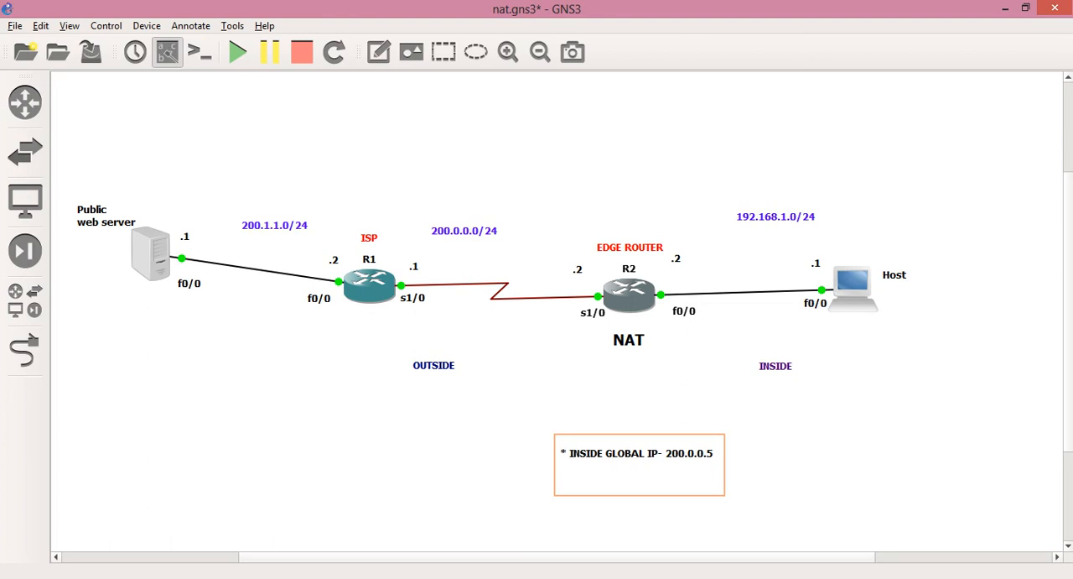
pyautogui.click(1048, 7)
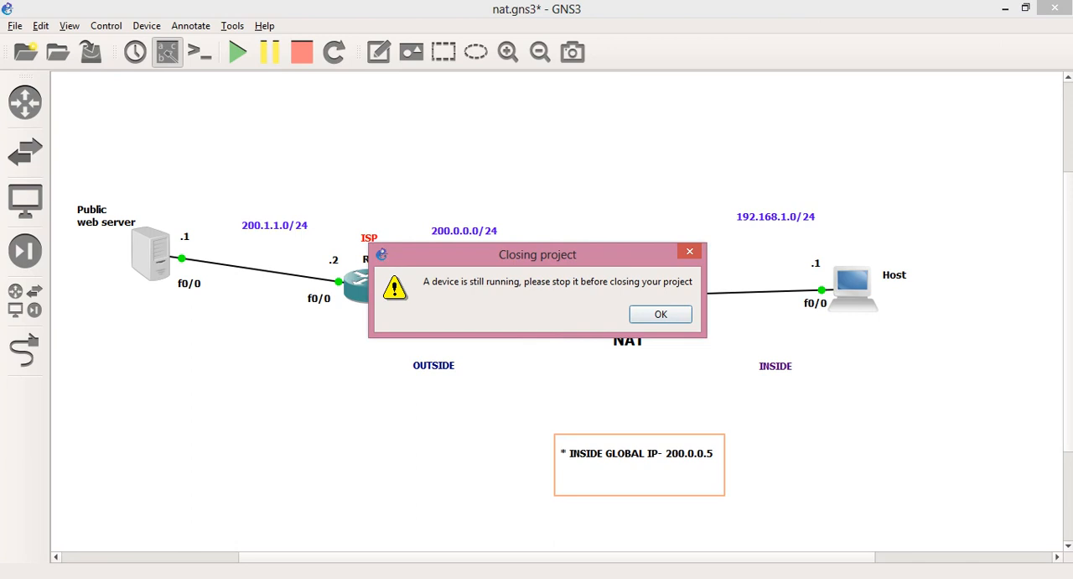
pyautogui.press('Return')
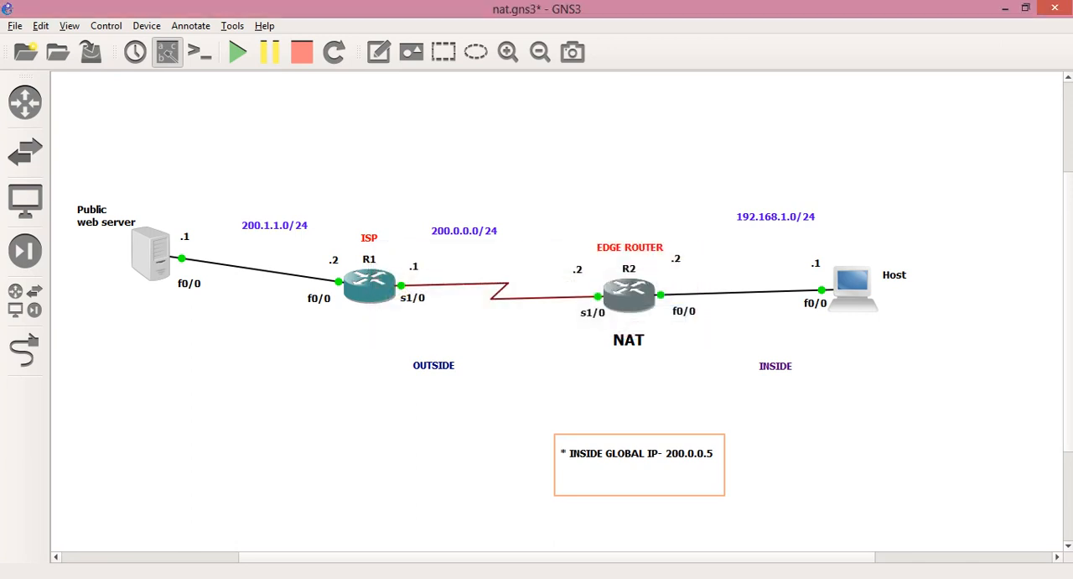
pyautogui.hotkey('alt', 'Tab')
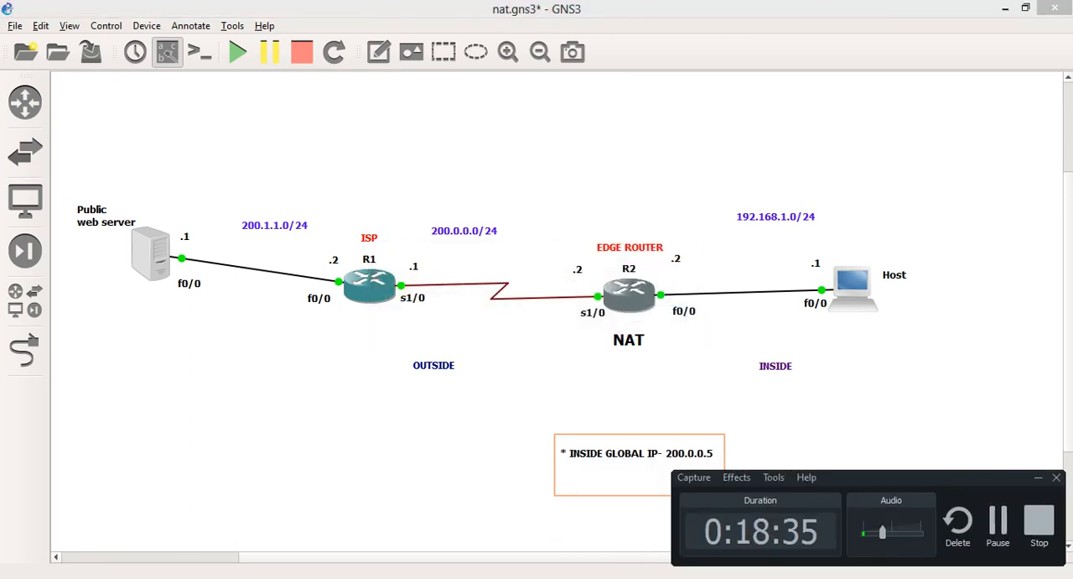